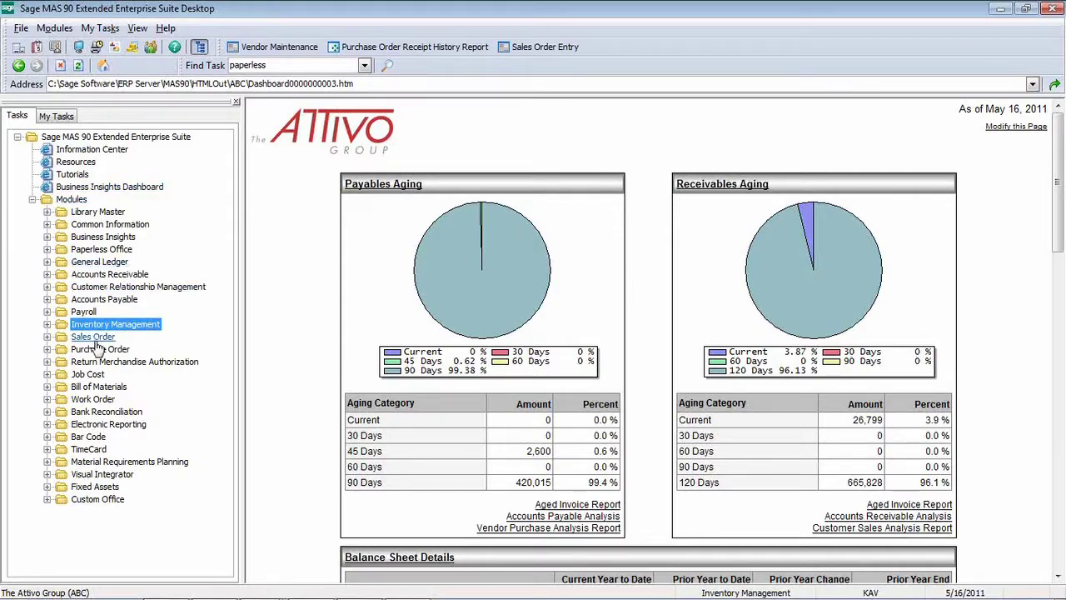
Check Require Multiple Warehouses in Inventory Management Options and accept the change
{"action": "left_click", "coordinate": [47, 324]}
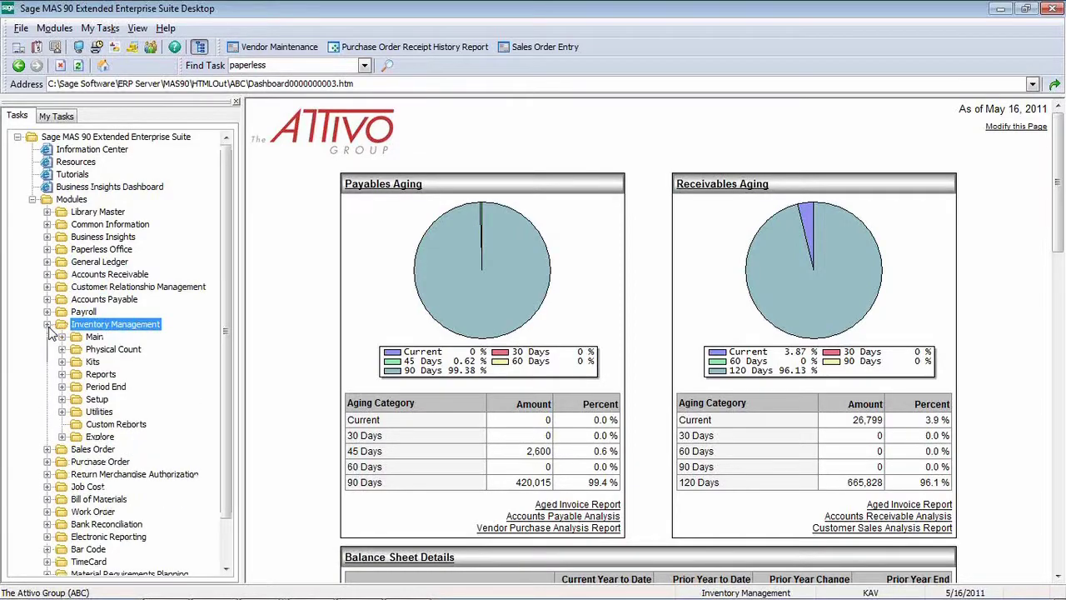
{"action": "left_click", "coordinate": [62, 400]}
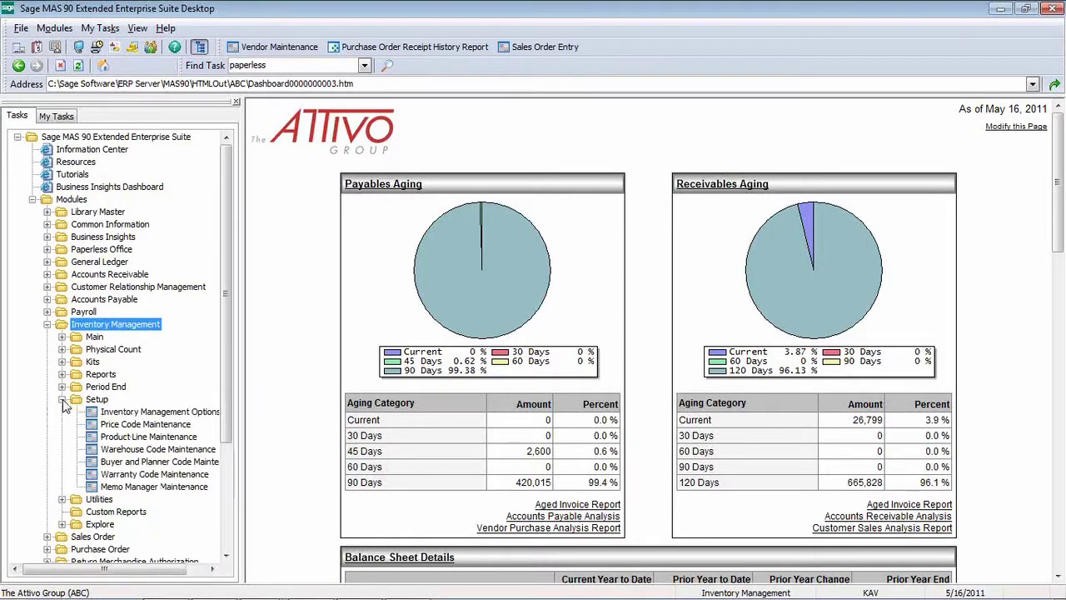
{"action": "left_click", "coordinate": [131, 414]}
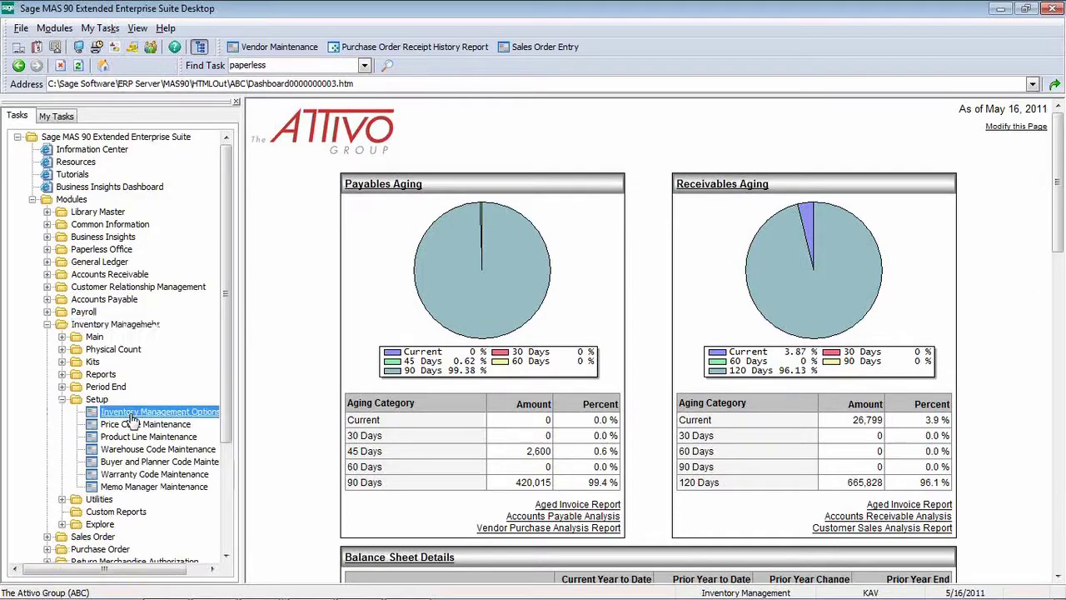
{"action": "double_click", "coordinate": [131, 417]}
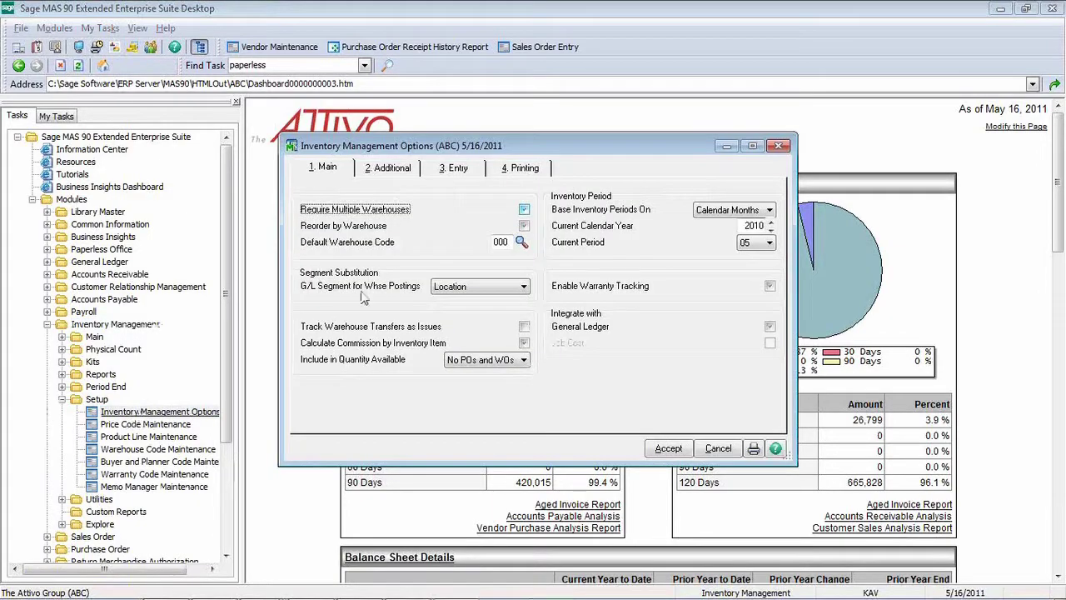
{"action": "left_click", "coordinate": [524, 210]}
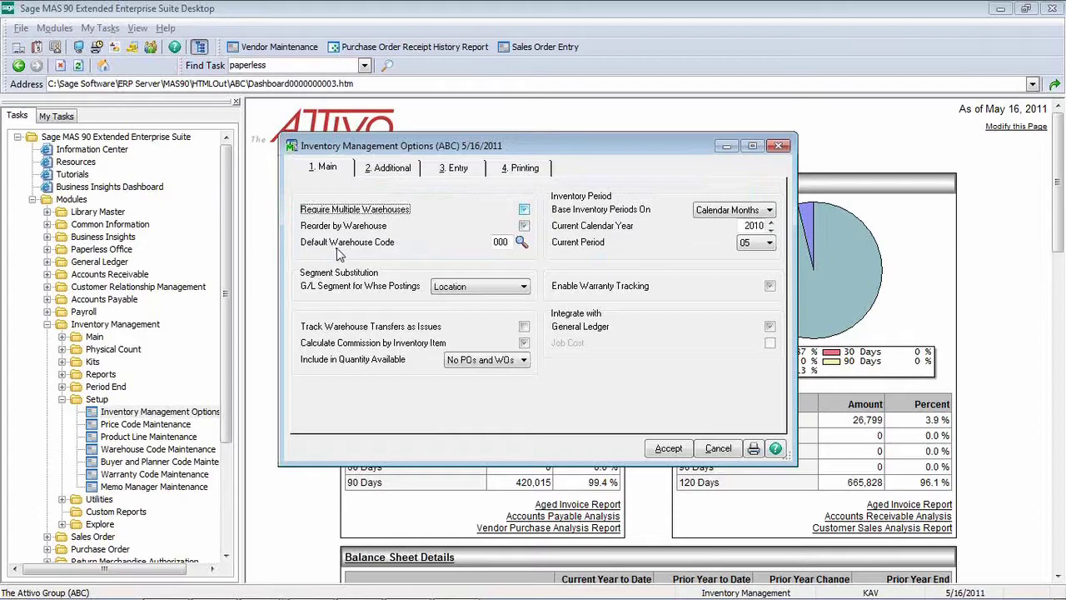
{"action": "left_click", "coordinate": [668, 449]}
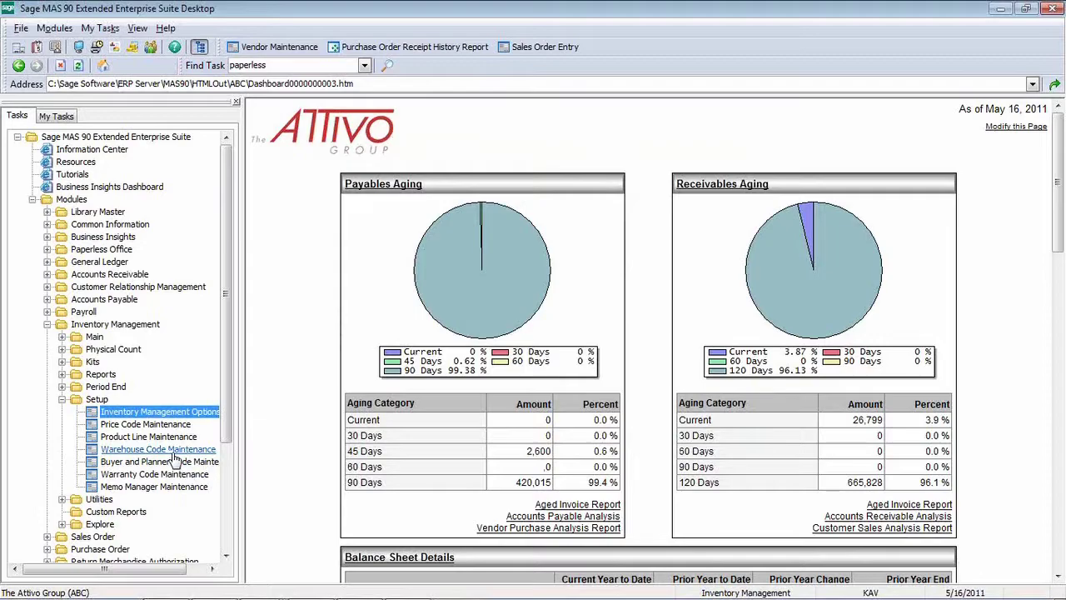
{"action": "left_click", "coordinate": [176, 449]}
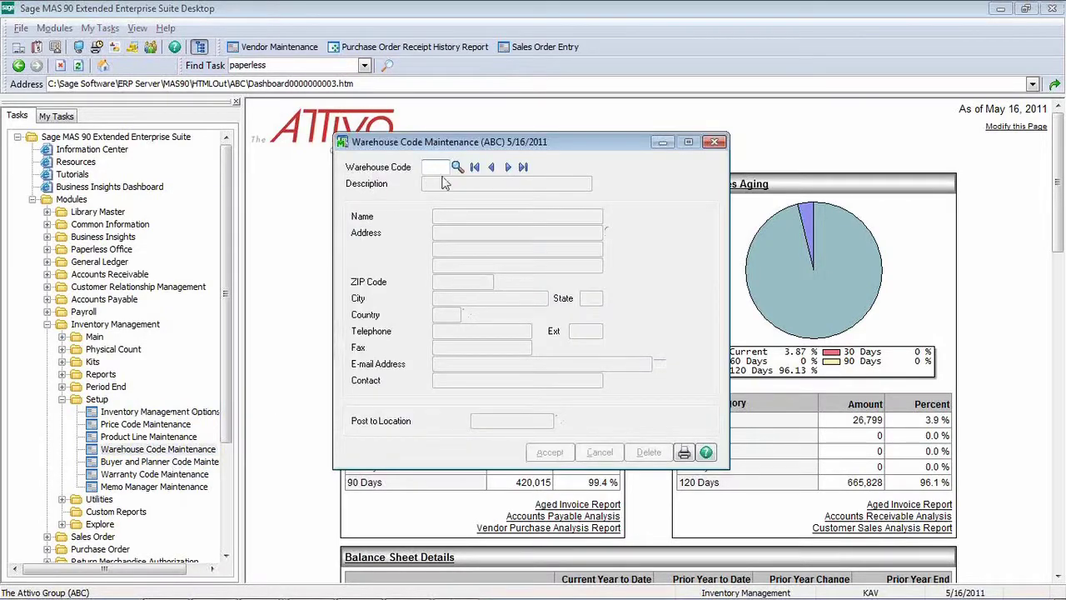
{"action": "left_click", "coordinate": [457, 167]}
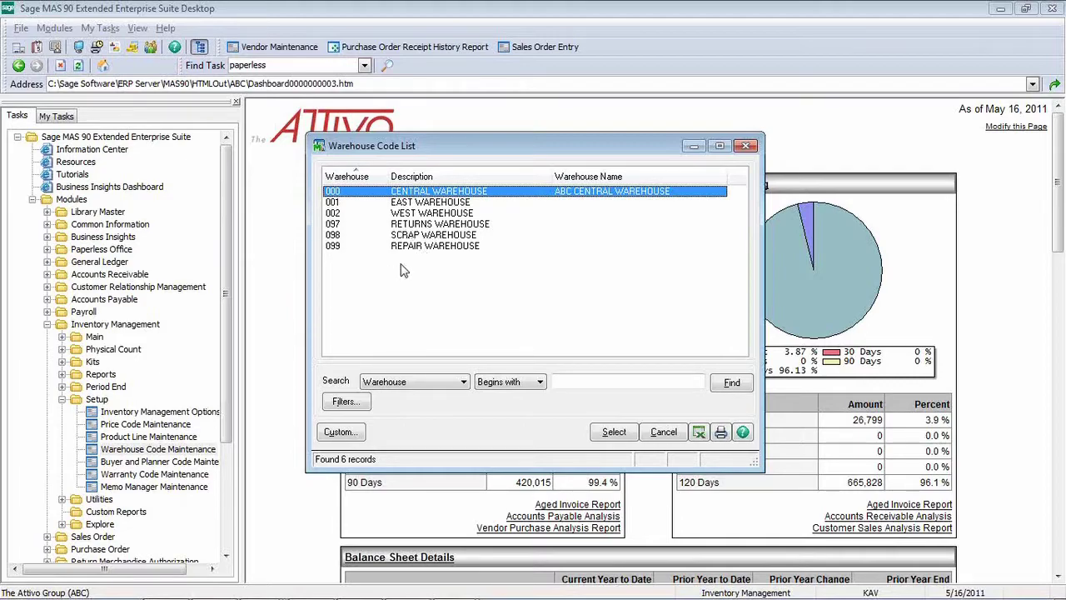
{"action": "left_click", "coordinate": [658, 437]}
{"action": "left_click", "coordinate": [715, 140]}
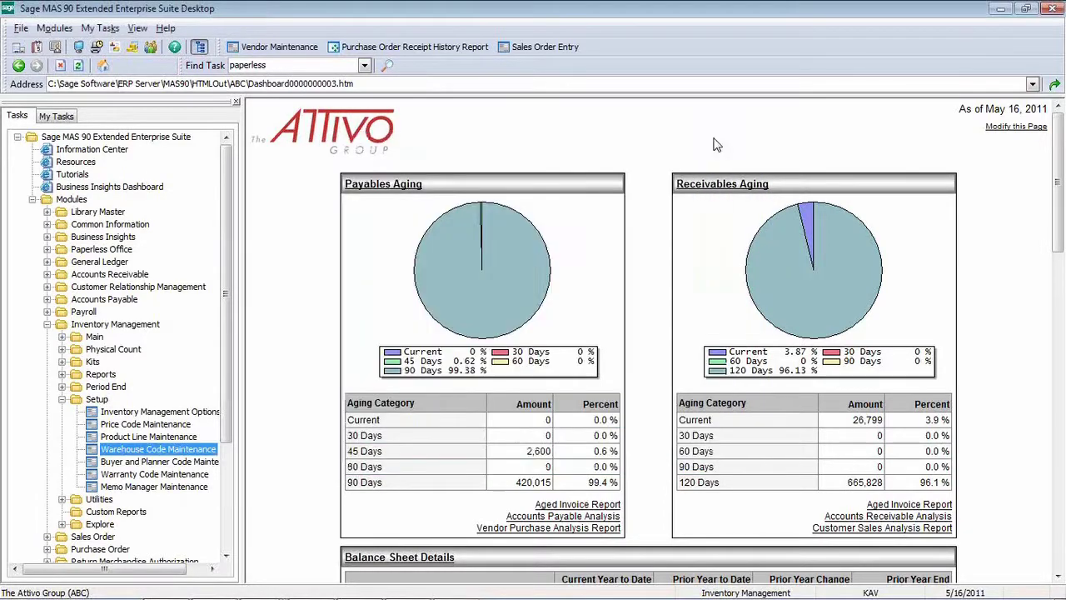
Open Item Maintenance and load item 1001-HON-H252 from the item list
{"action": "left_click", "coordinate": [62, 337]}
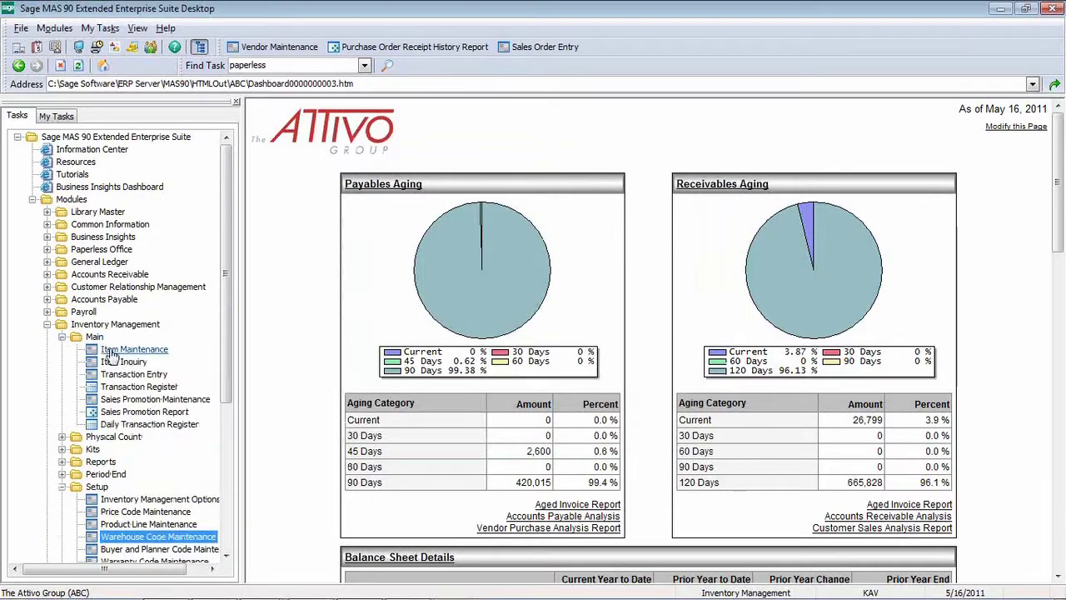
{"action": "left_click", "coordinate": [111, 349]}
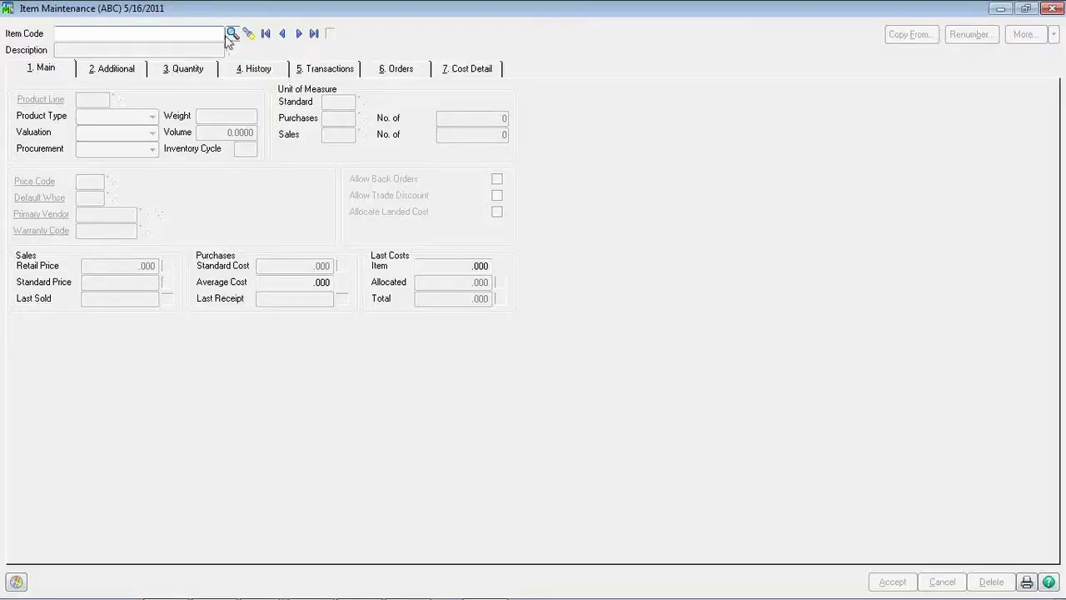
{"action": "left_click", "coordinate": [233, 35]}
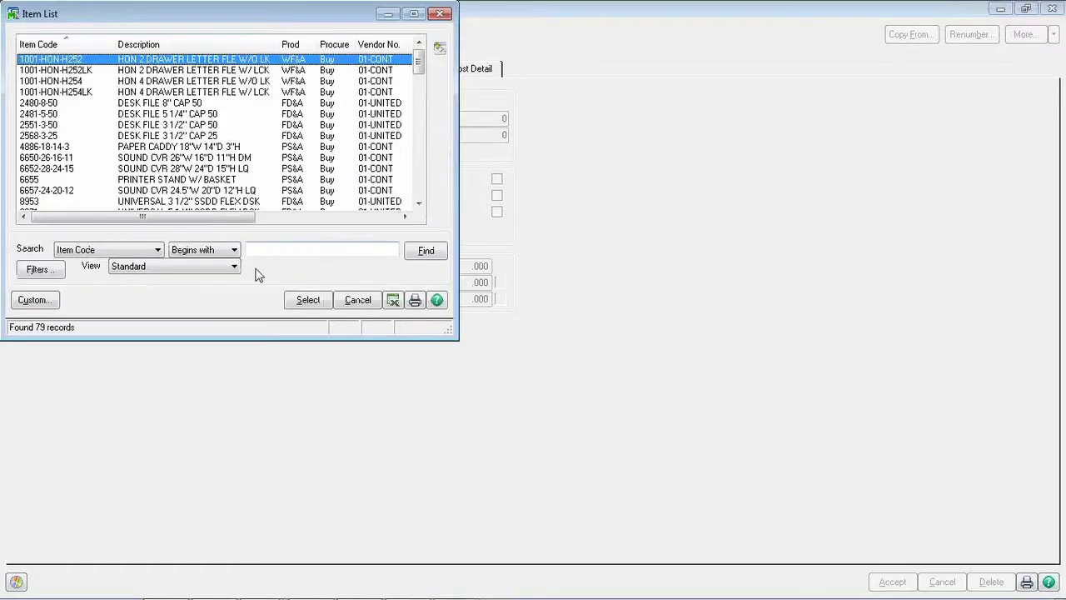
{"action": "left_click", "coordinate": [309, 300]}
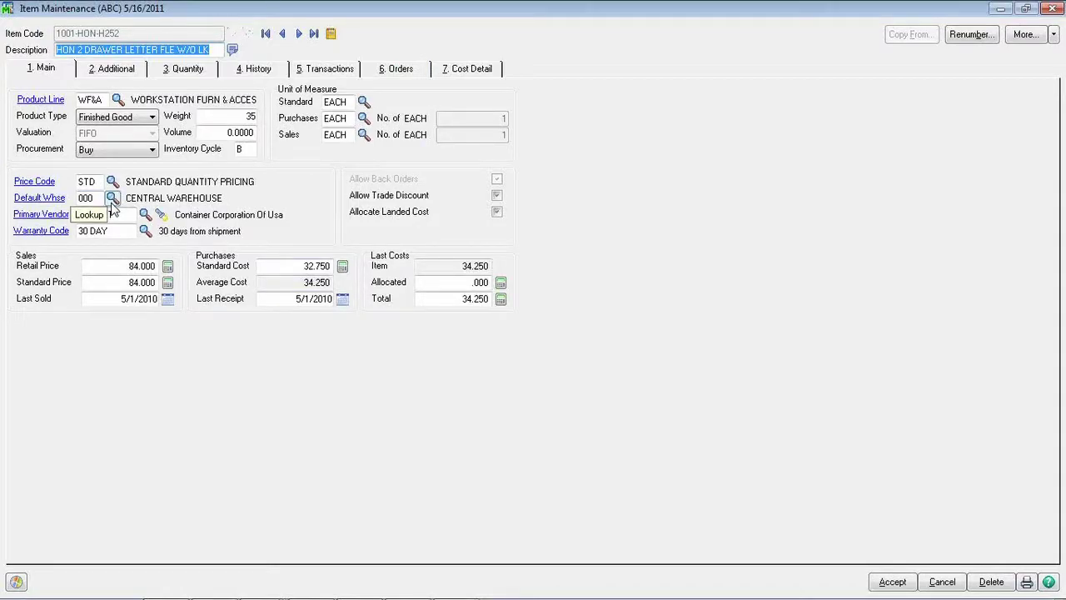
Advance to item 1001-HON-H254 and show its per-warehouse reorder settings
{"action": "left_click", "coordinate": [299, 35]}
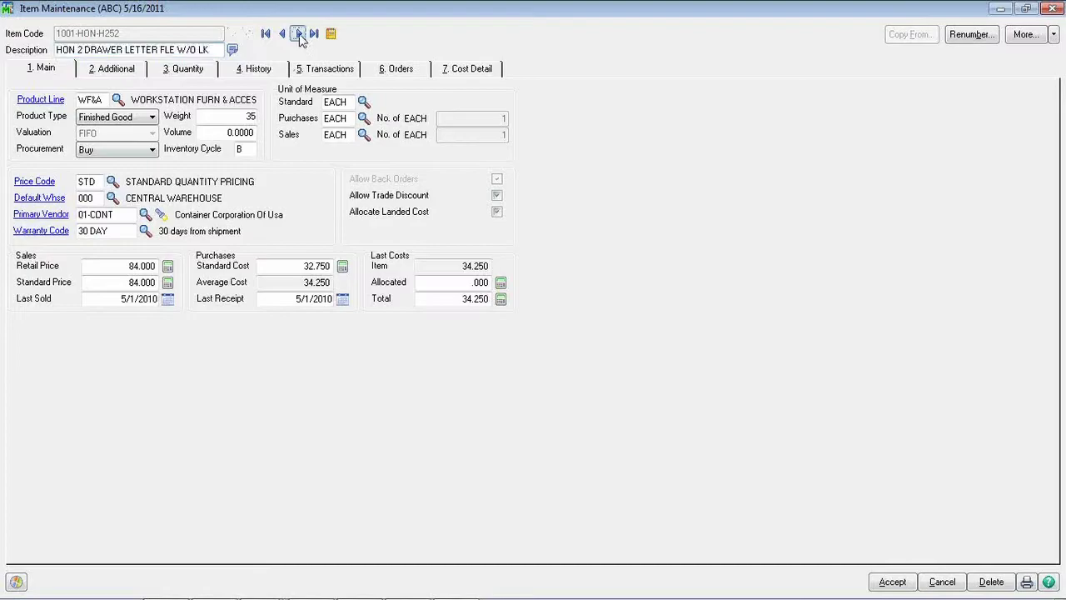
{"action": "left_click", "coordinate": [299, 35]}
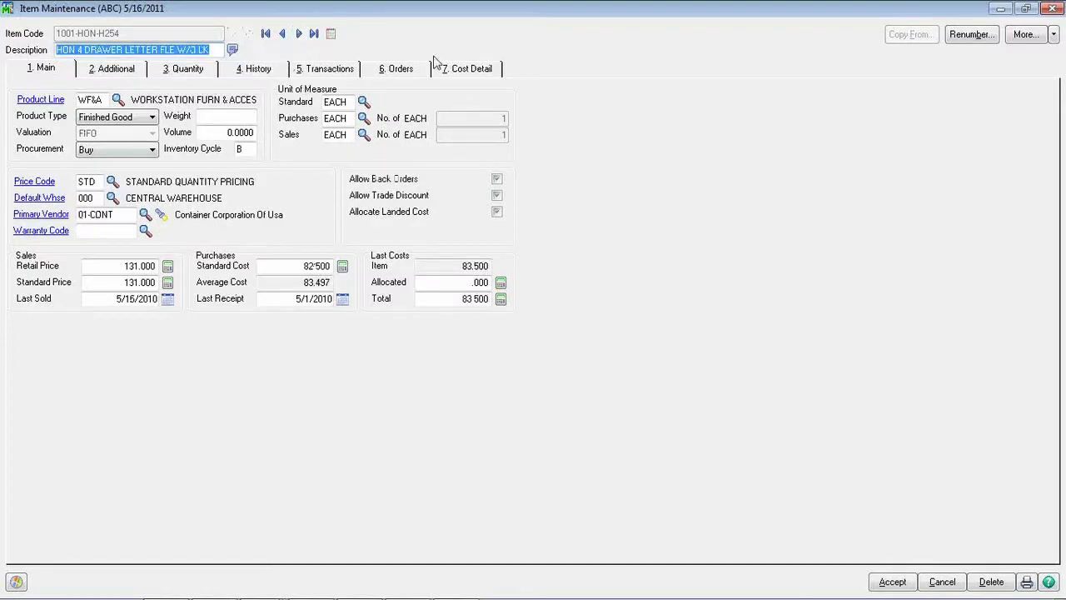
{"action": "left_click", "coordinate": [1026, 35]}
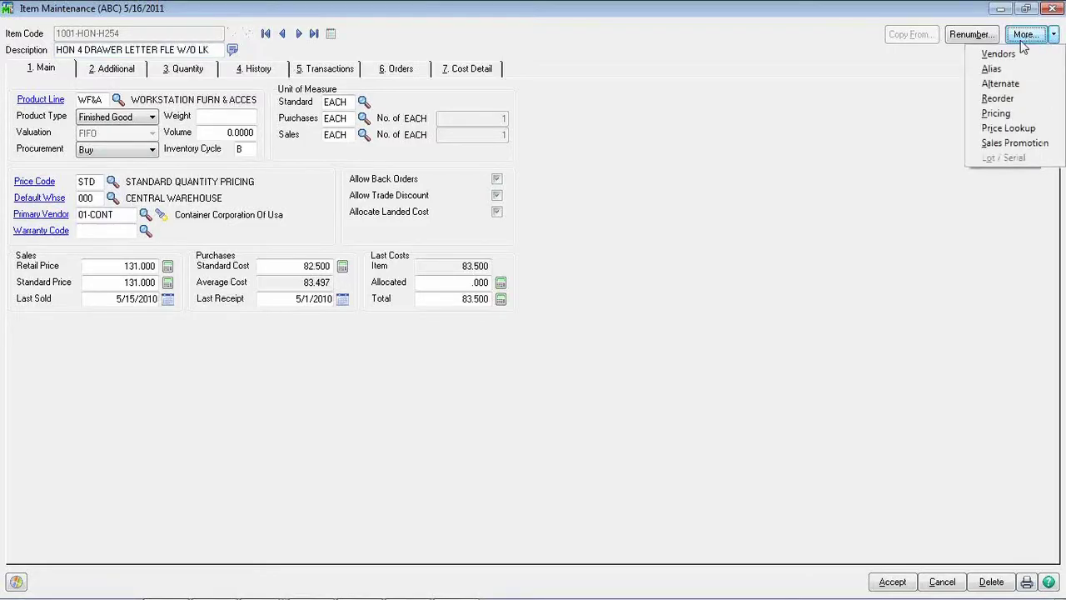
{"action": "left_click", "coordinate": [1004, 98]}
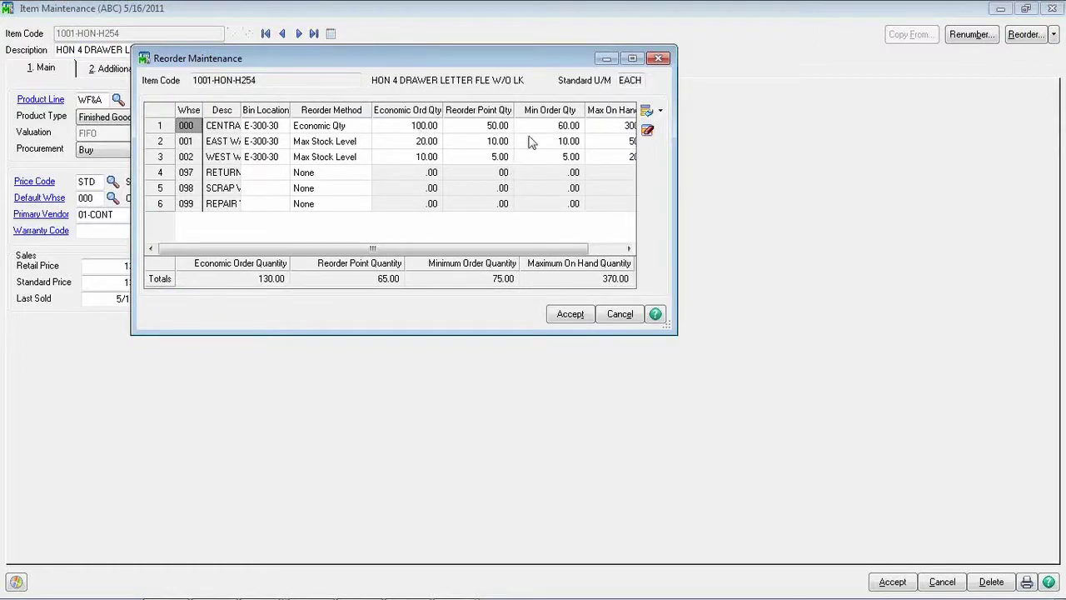
Accept the reorder points 50, 10 and 5 unchanged and close Item Maintenance
{"action": "left_click", "coordinate": [619, 249]}
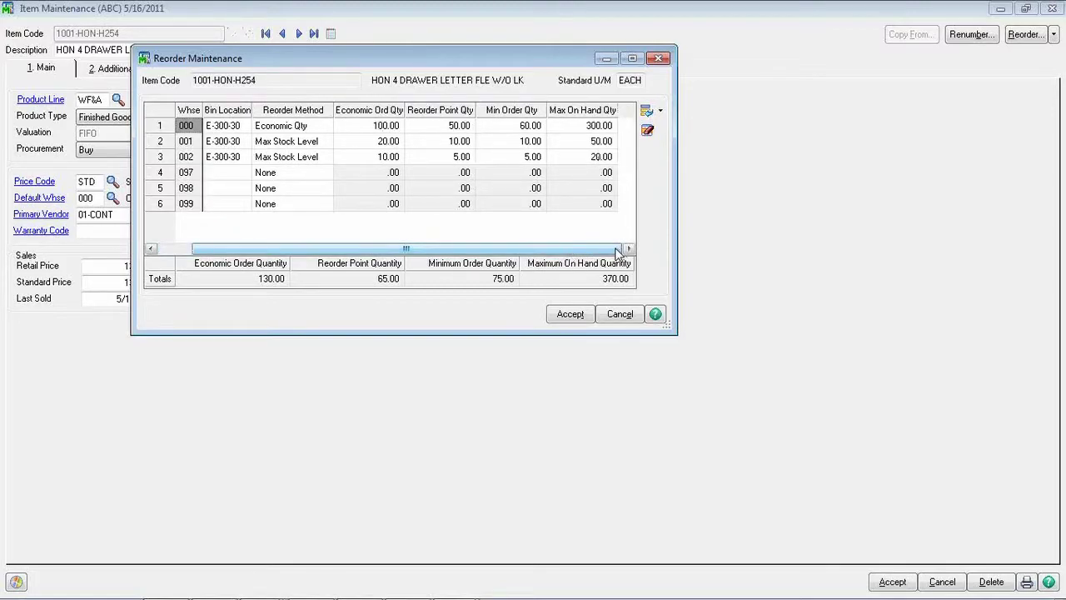
{"action": "left_click_drag", "start_coordinate": [617, 248], "coordinate": [537, 255]}
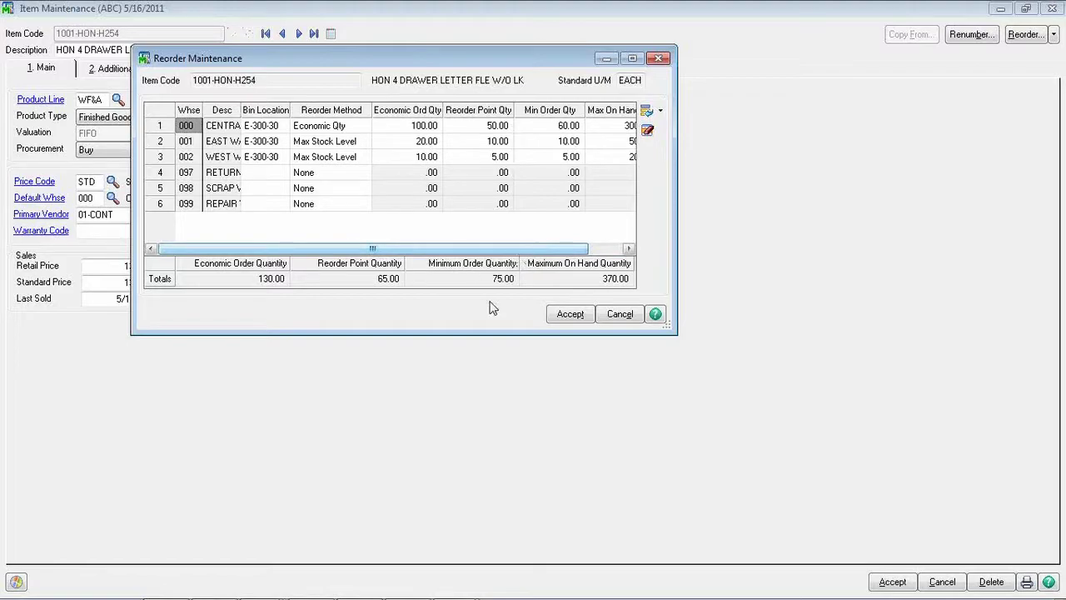
{"action": "left_click", "coordinate": [570, 313]}
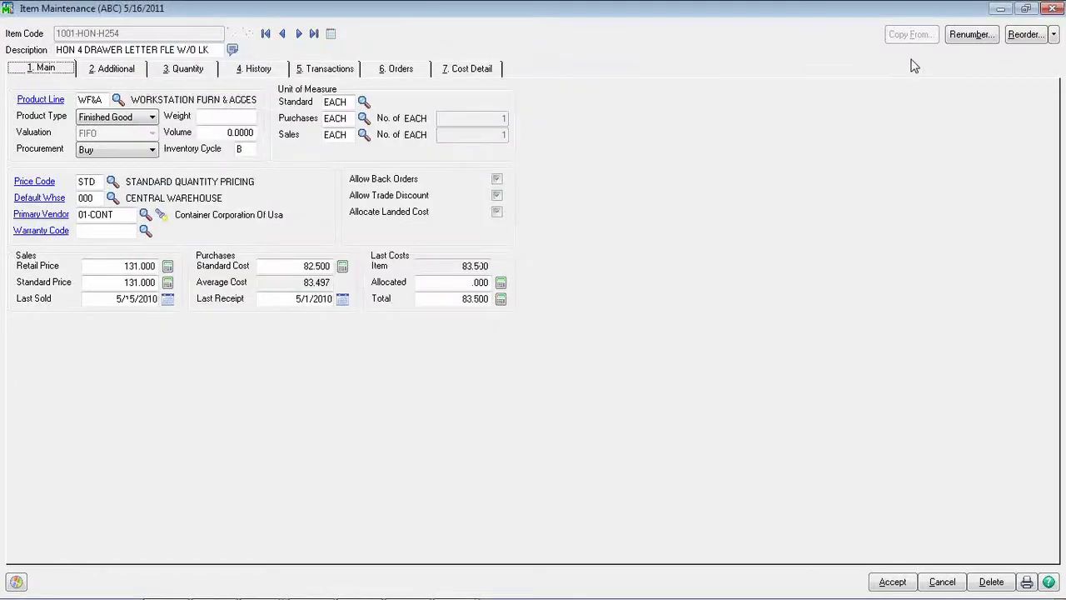
{"action": "left_click", "coordinate": [1027, 10]}
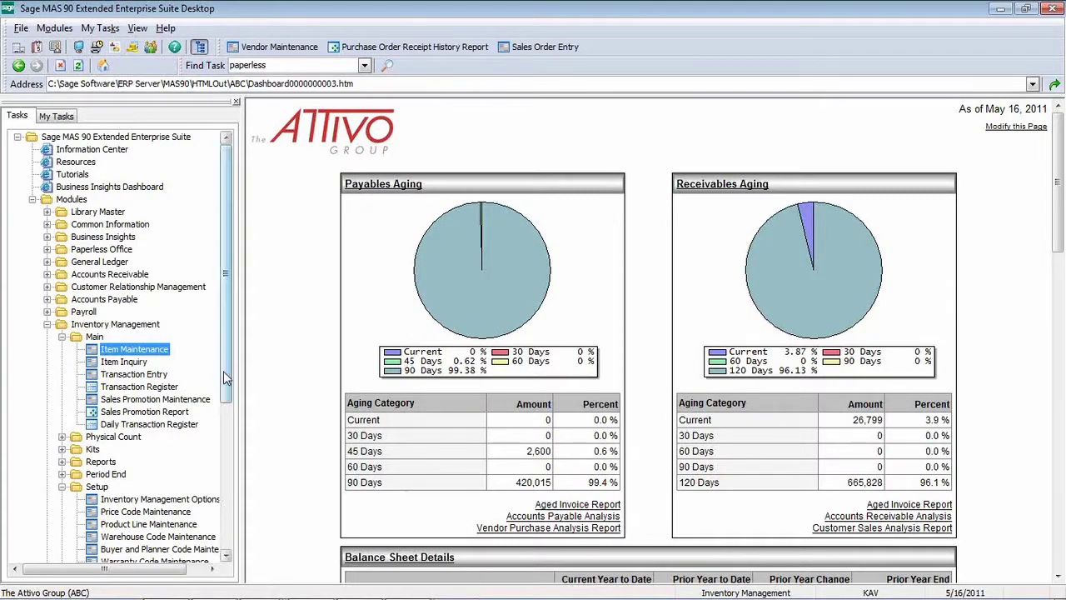
Open Sales Order Entry and start new order 0000177 with the next order number
{"action": "left_click_drag", "start_coordinate": [225, 375], "coordinate": [233, 508]}
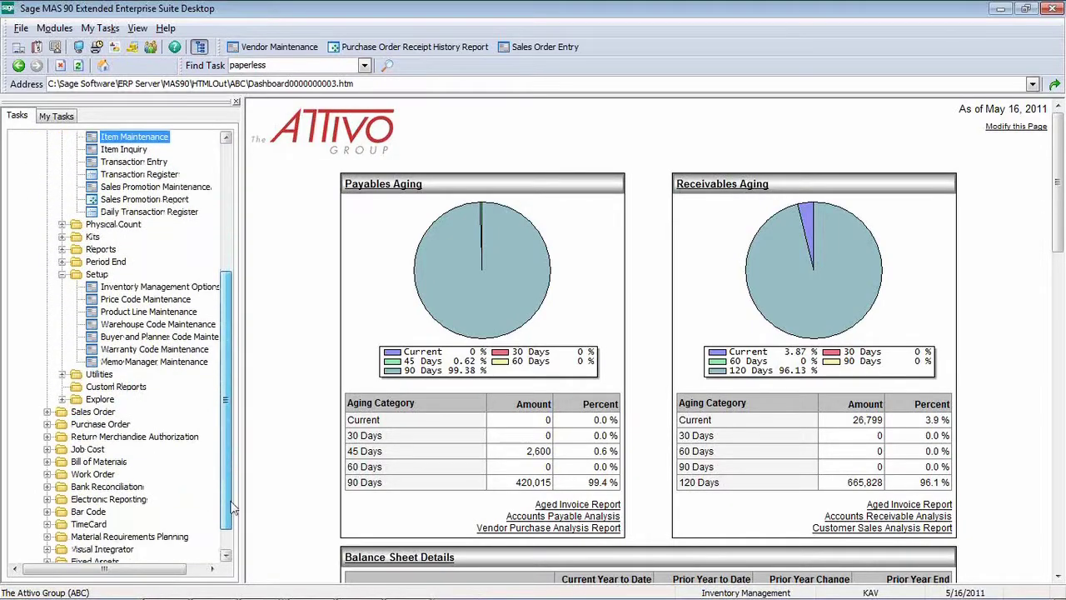
{"action": "left_click", "coordinate": [47, 412]}
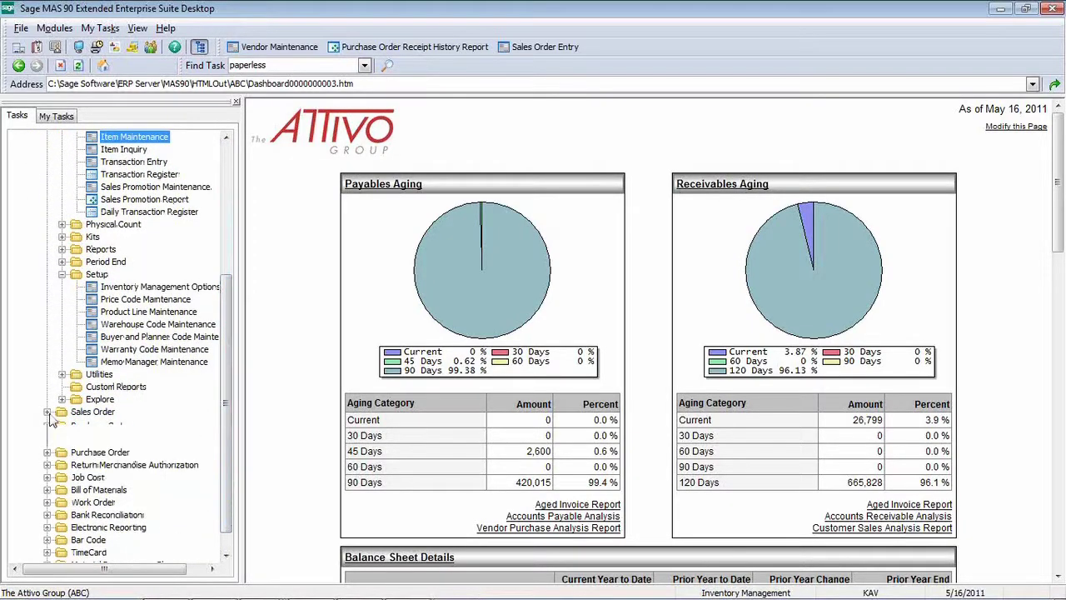
{"action": "left_click", "coordinate": [62, 424]}
{"action": "left_click", "coordinate": [132, 400]}
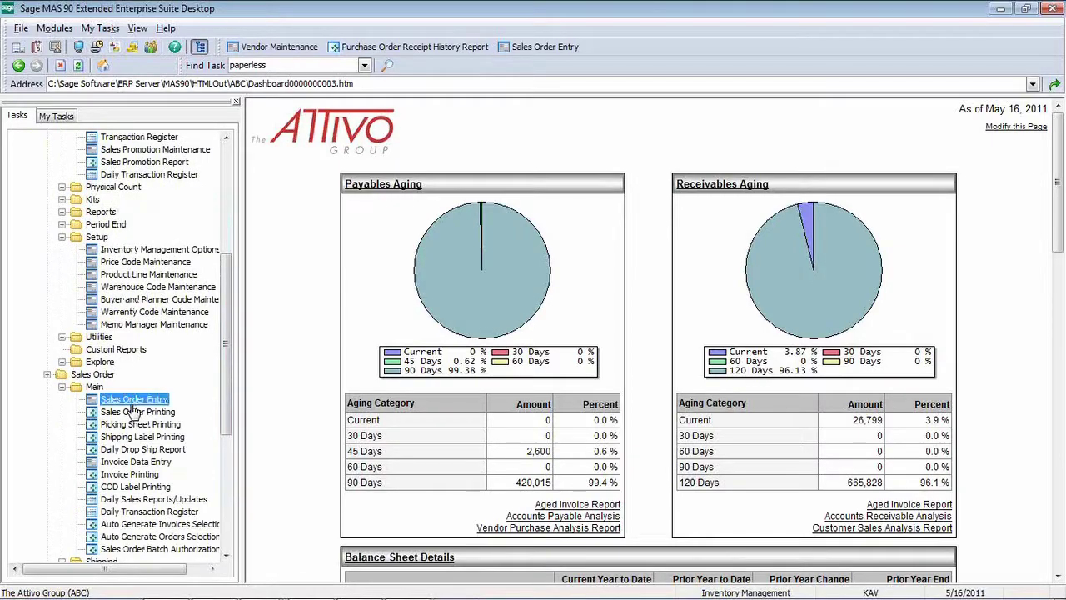
{"action": "left_click", "coordinate": [309, 168]}
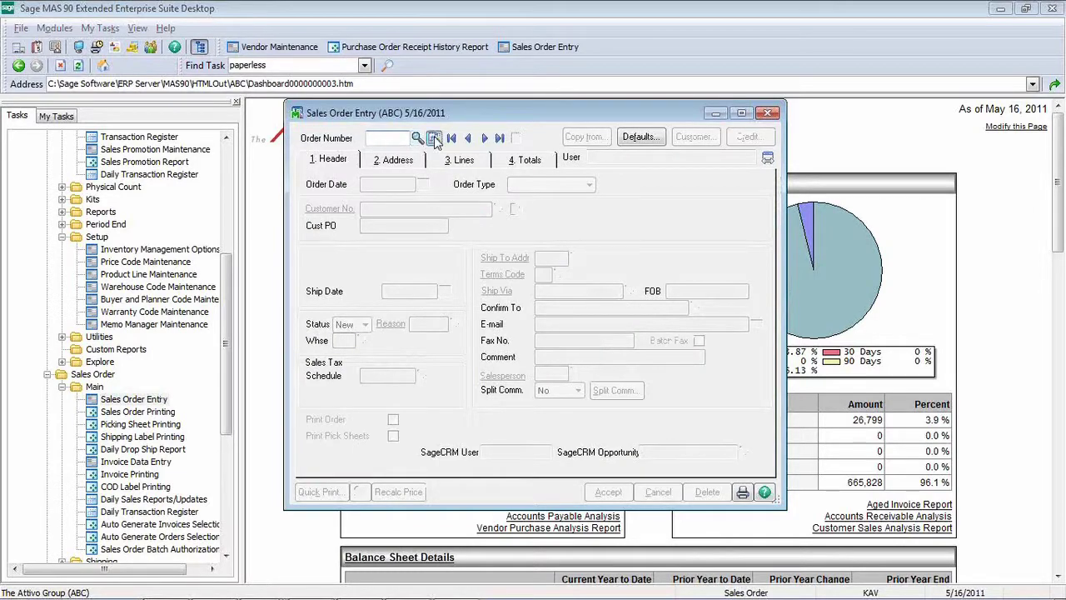
{"action": "left_click", "coordinate": [434, 138]}
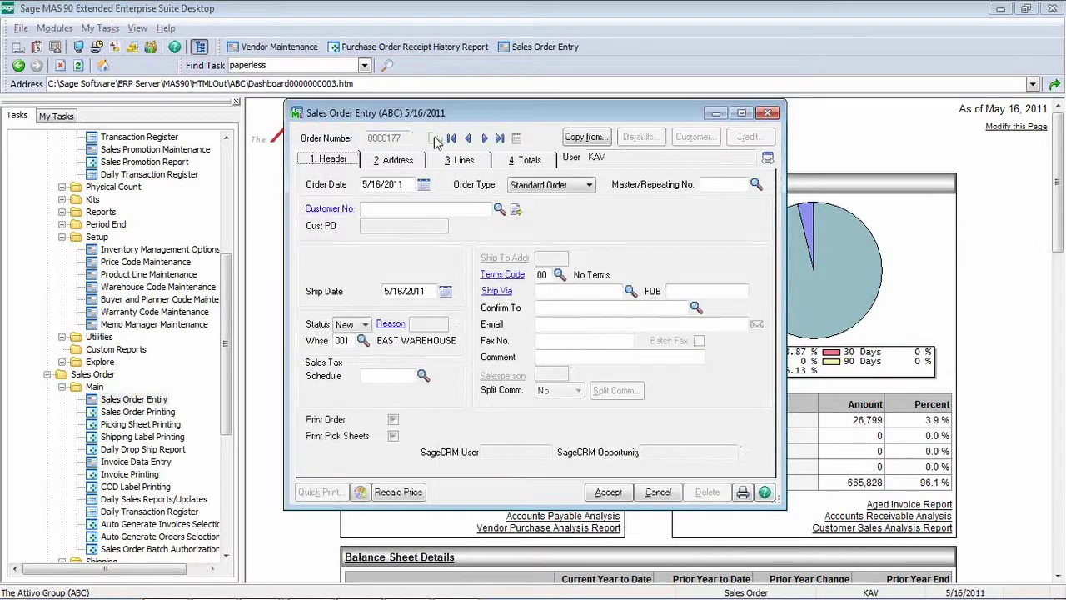
Choose Avnet Processing Corp as the customer and bring up the item lookup for line 1
{"action": "left_click", "coordinate": [499, 209]}
{"action": "double_click", "coordinate": [488, 200]}
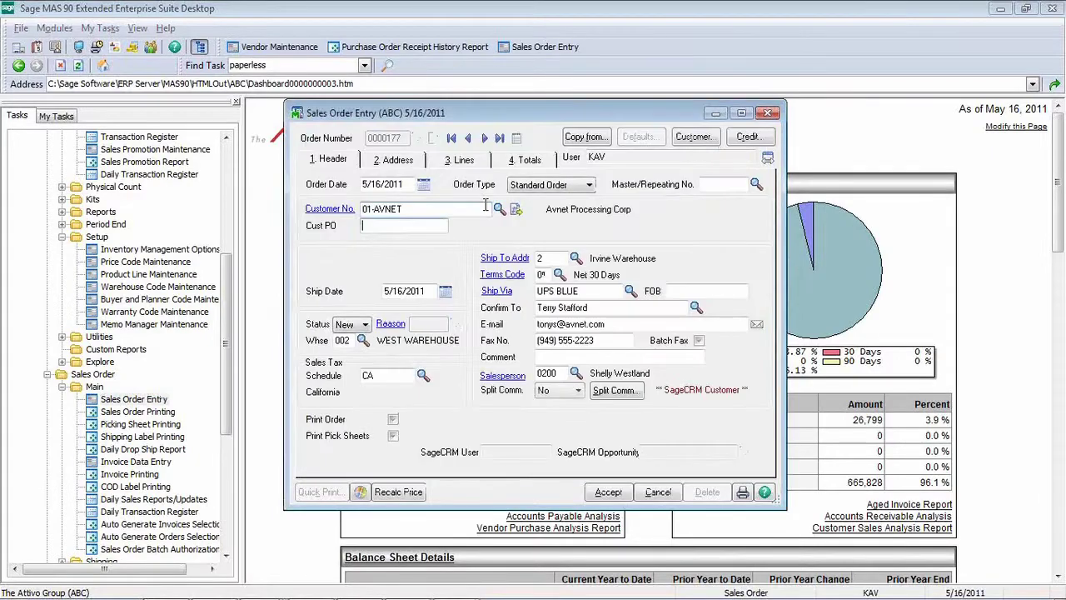
{"action": "left_click", "coordinate": [463, 162]}
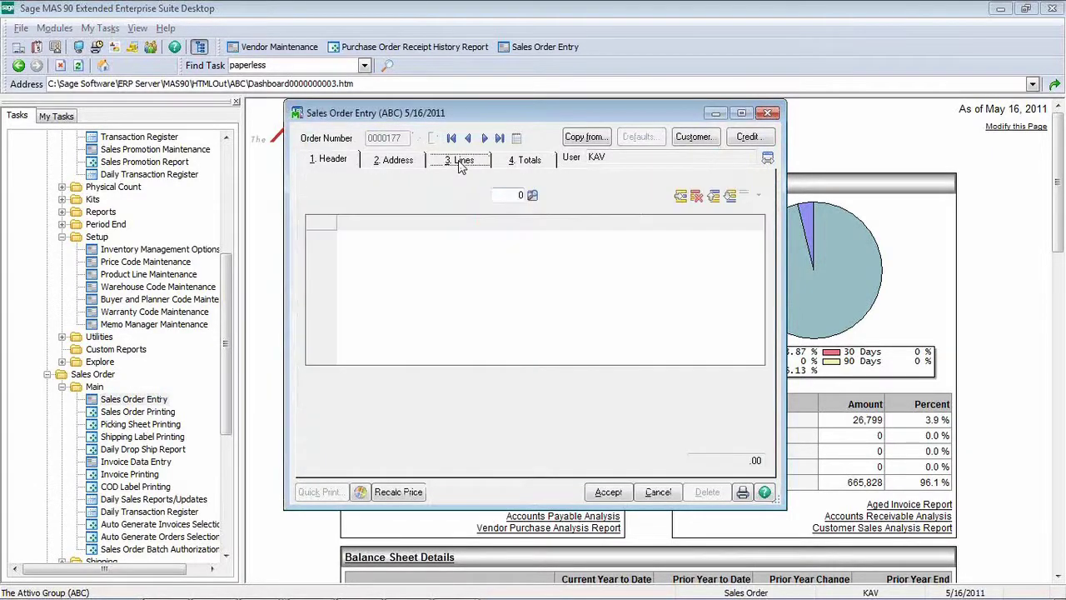
{"action": "key", "text": "F2"}
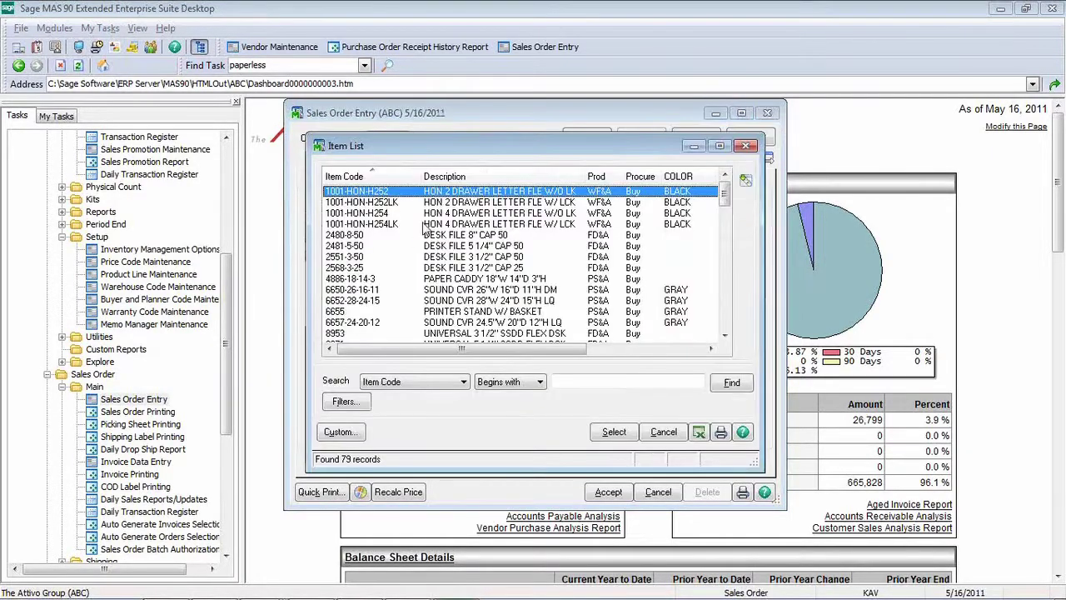
Order 100 of 1001-HON-H254LK on line 1 and list alternate warehouse quantities
{"action": "double_click", "coordinate": [424, 224]}
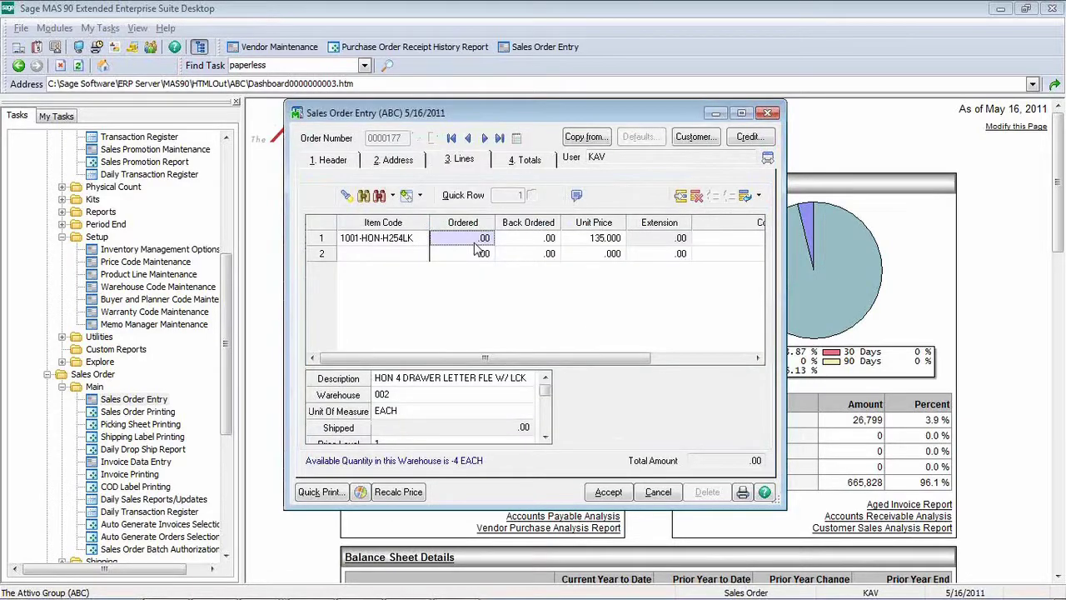
{"action": "type", "text": "1"}
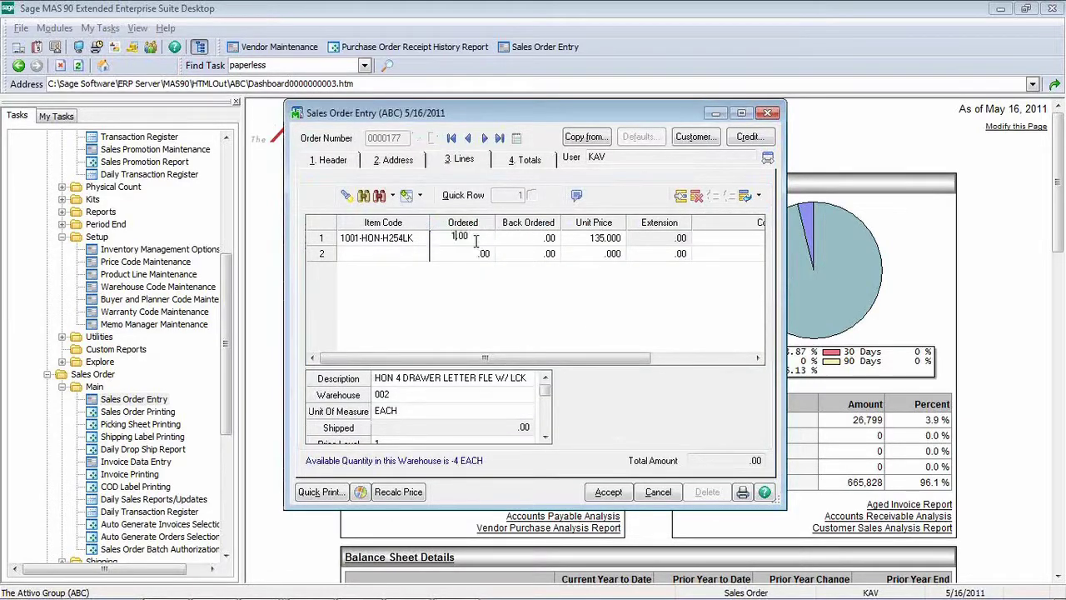
{"action": "type", "text": "00"}
{"action": "key", "text": "Tab"}
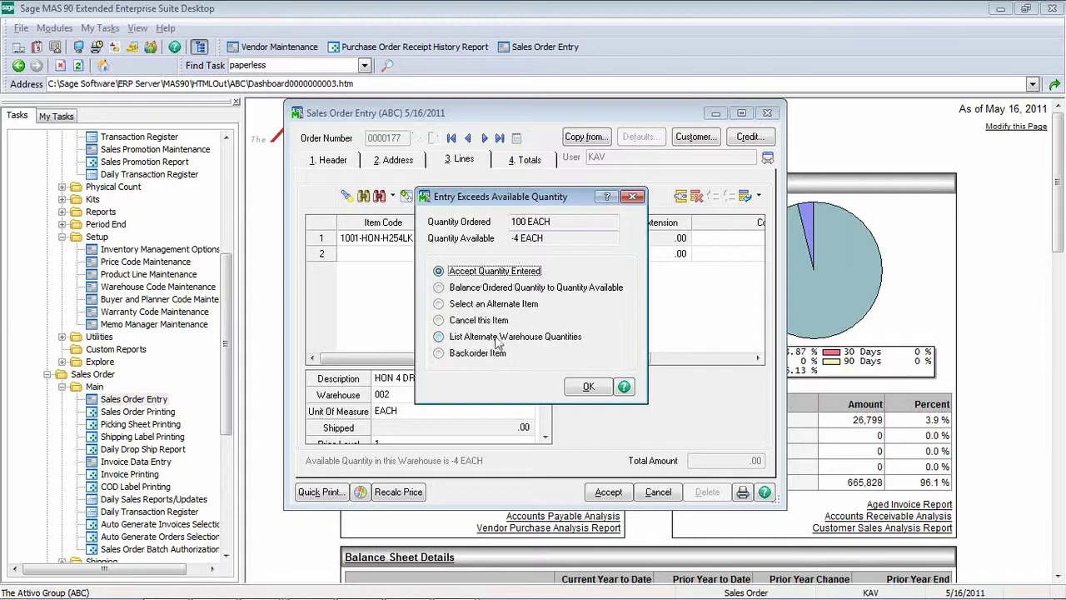
{"action": "left_click", "coordinate": [439, 337]}
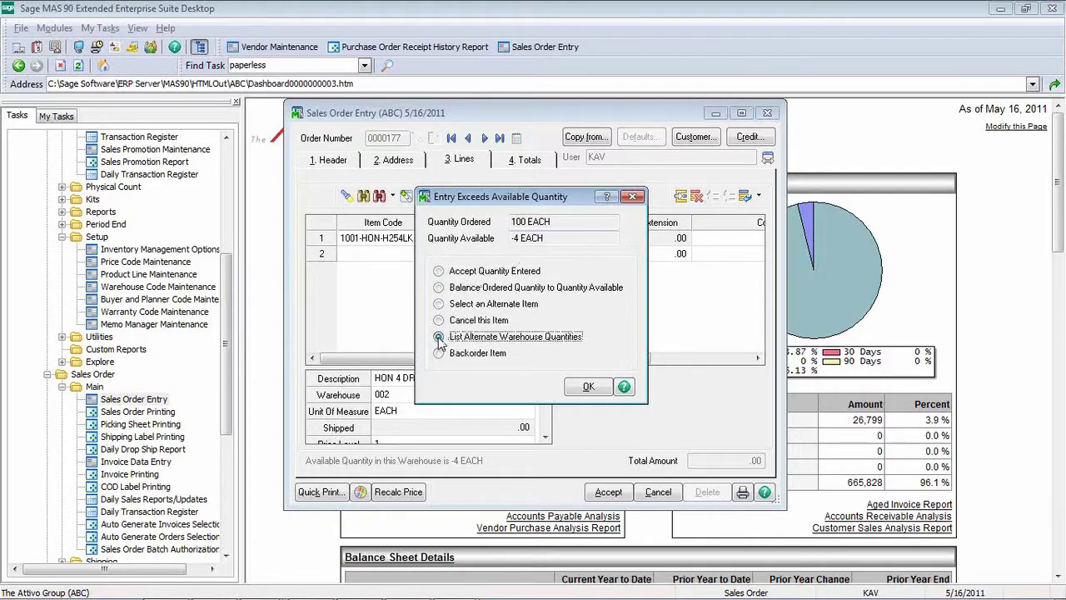
{"action": "left_click", "coordinate": [585, 390]}
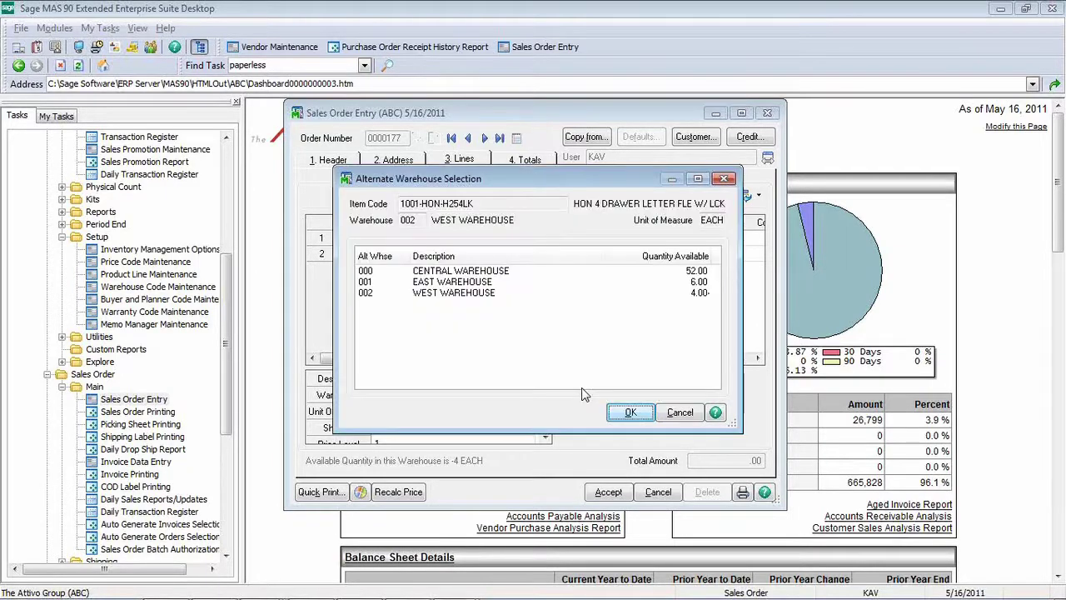